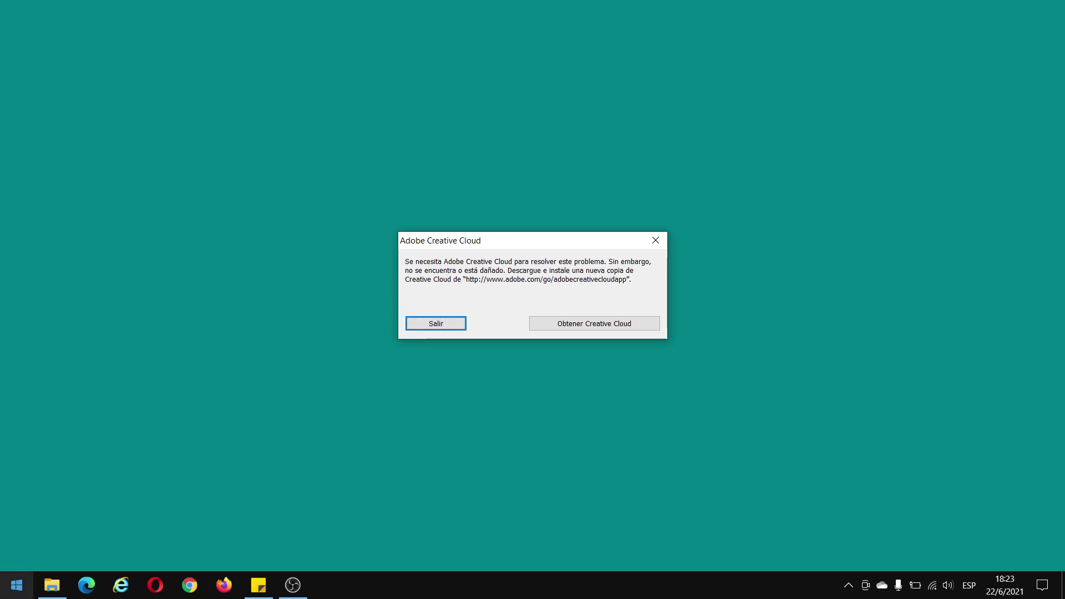
- Try to launch Adobe Photoshop CC 2017 from the pinned apps
left_click(17, 585)
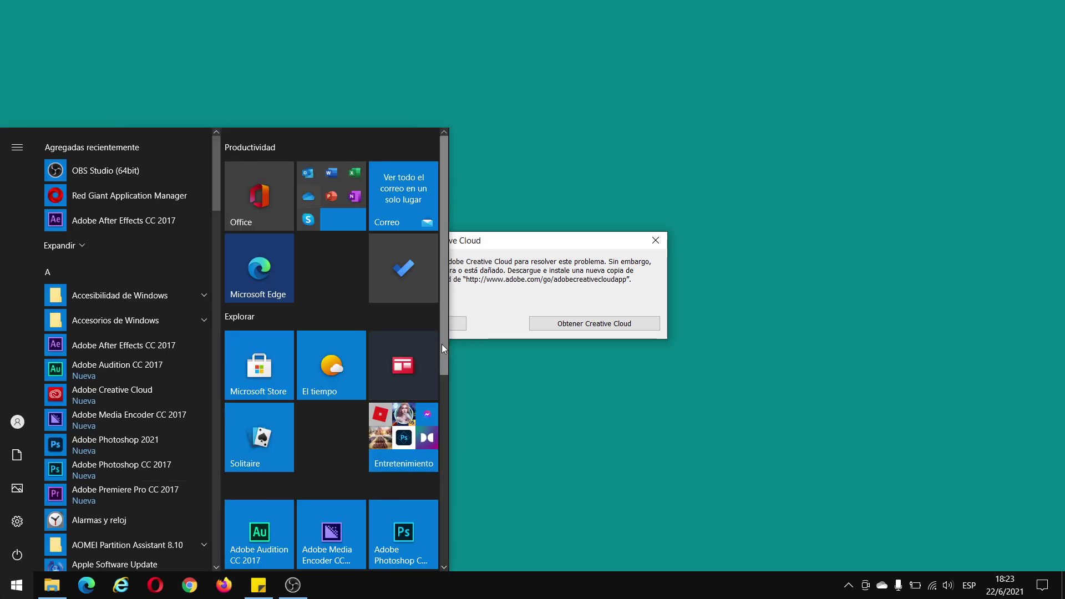
left_click_drag(442, 344, 441, 450)
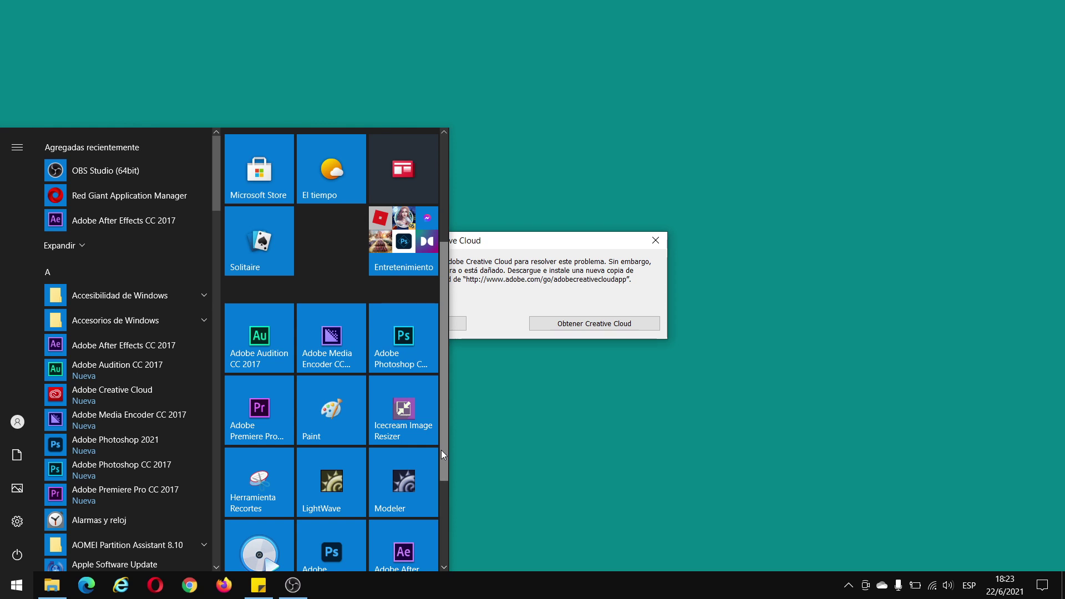
left_click(397, 340)
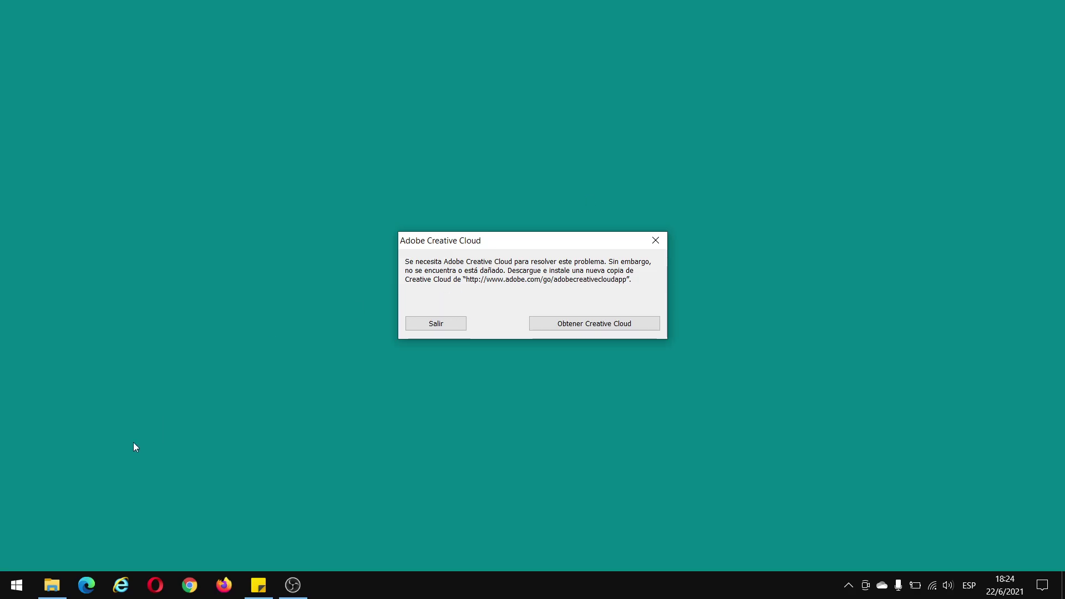
- Launch Photoshop 2021, check the account and update options among its help commands, and close the program
left_click(17, 585)
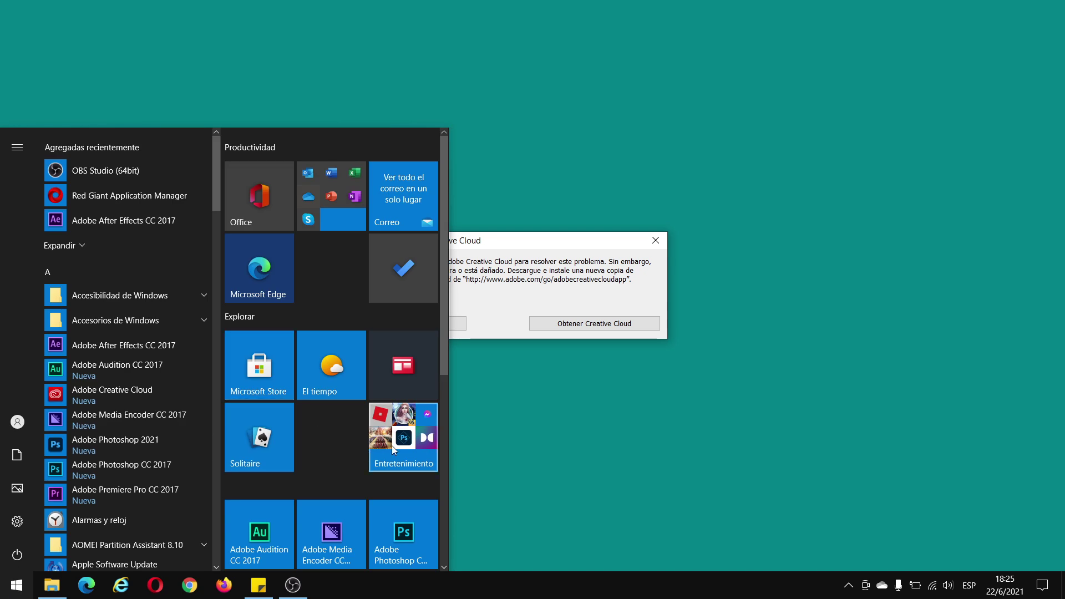
left_click(403, 532)
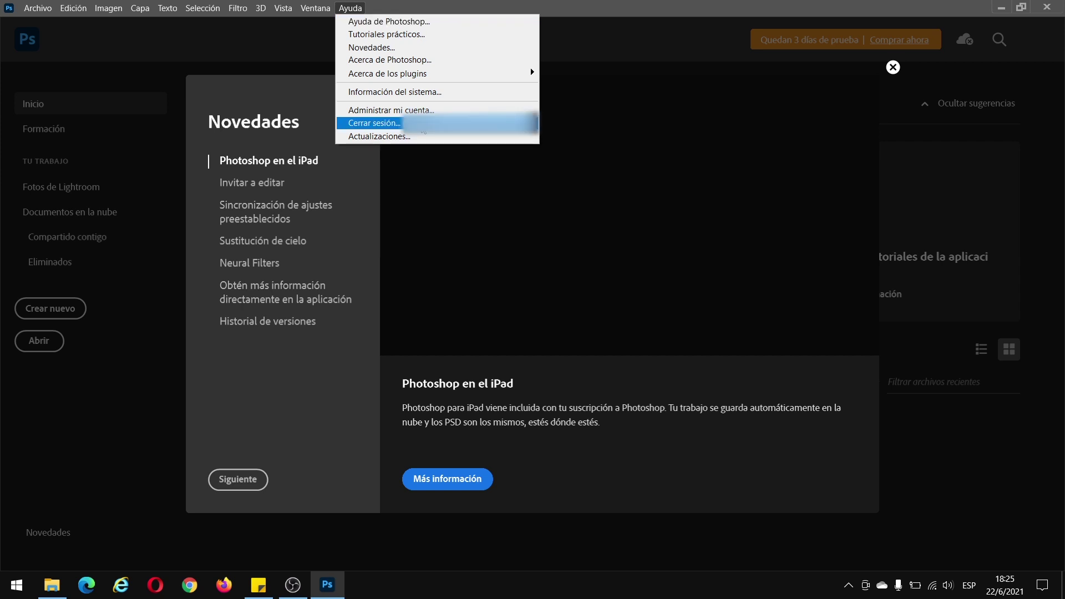
left_click(473, 131)
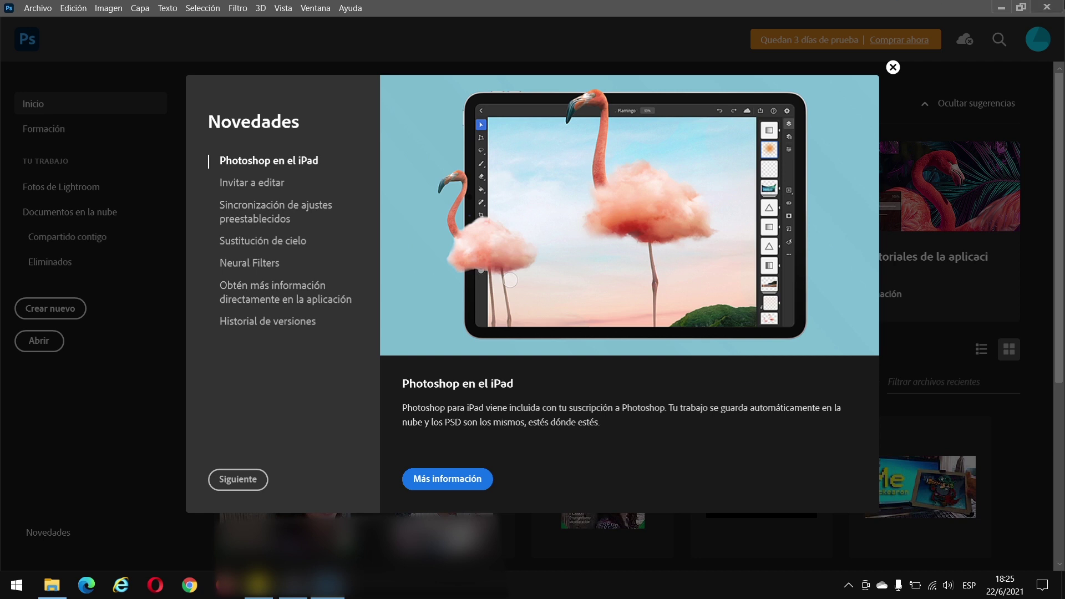
left_click(1047, 7)
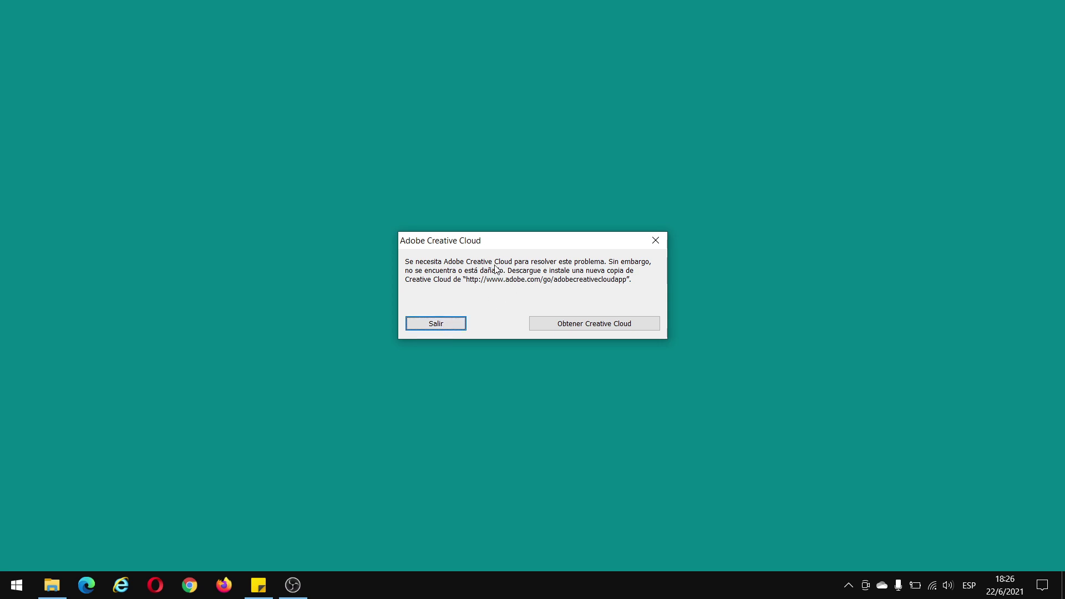
- Open the Creative Cloud web page from the error message, and close the browser
left_click(587, 330)
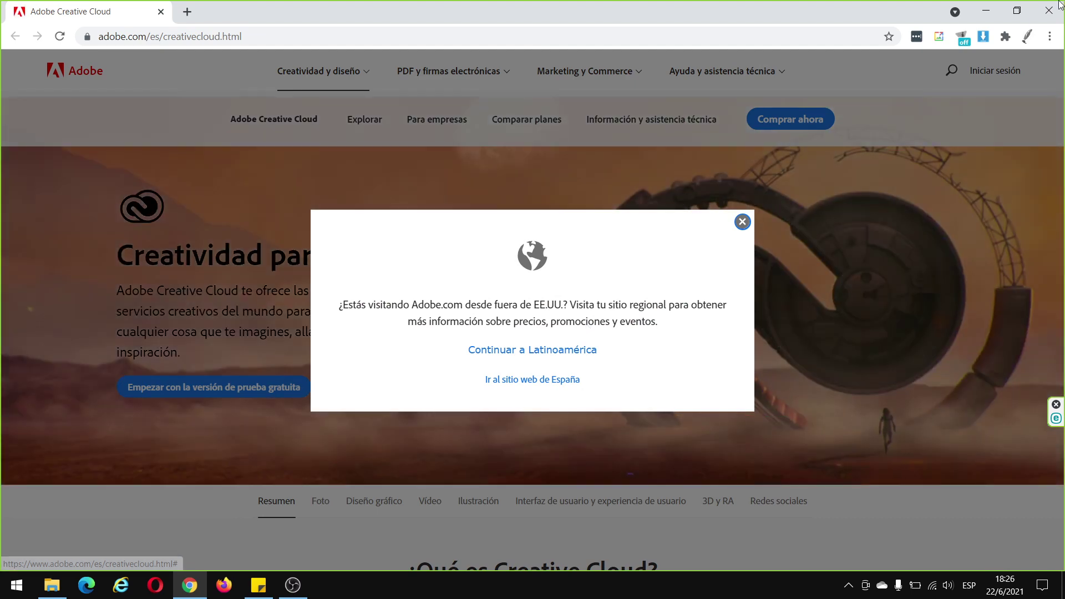
left_click(1059, 4)
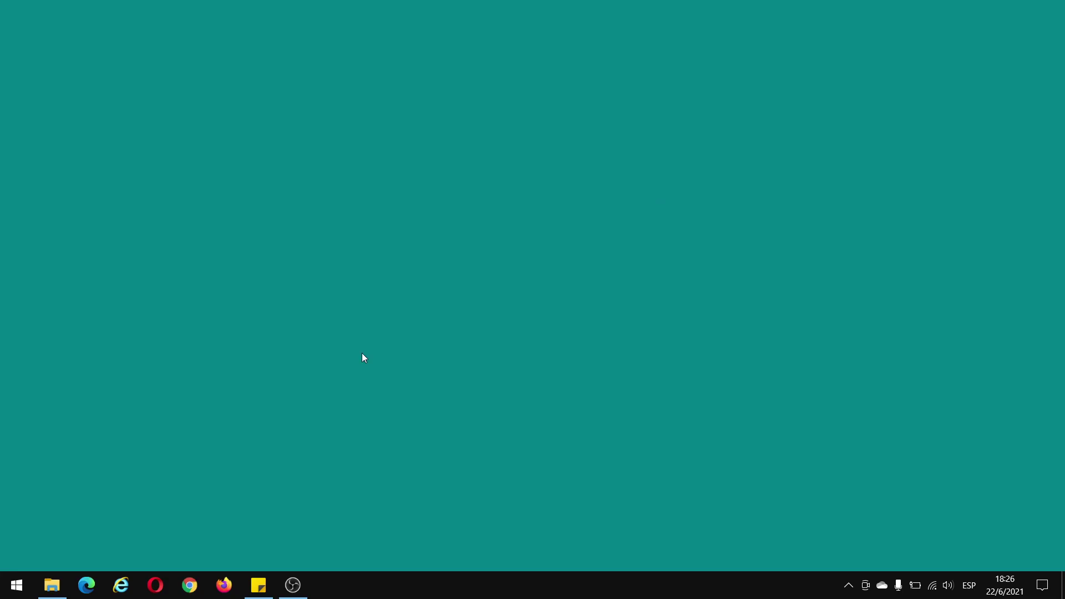
- Open the Control Panel's list of installed programs
left_click(1, 593)
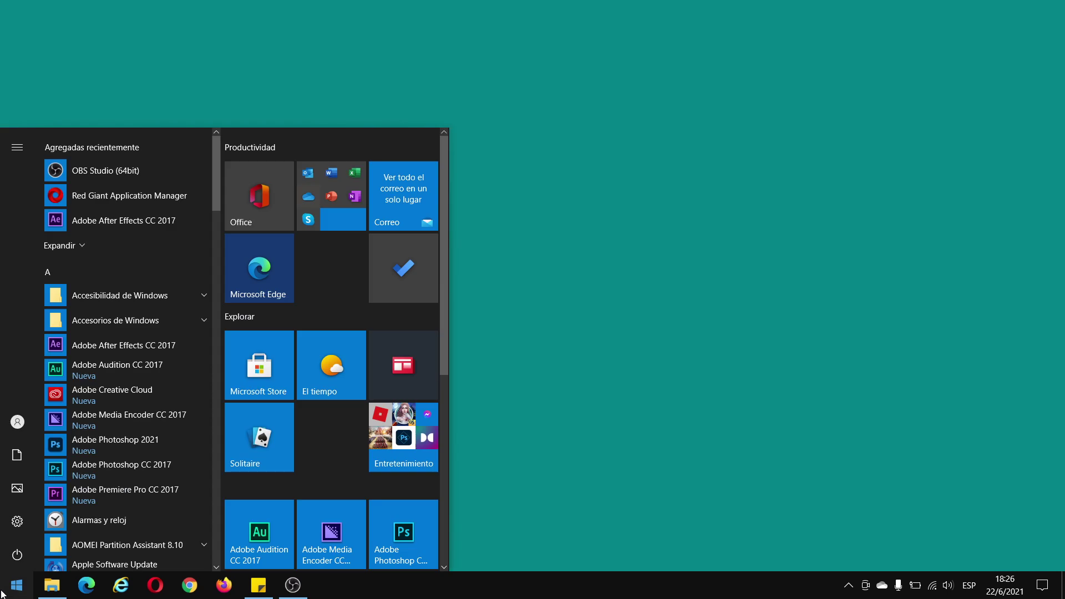
type("con")
left_click(144, 213)
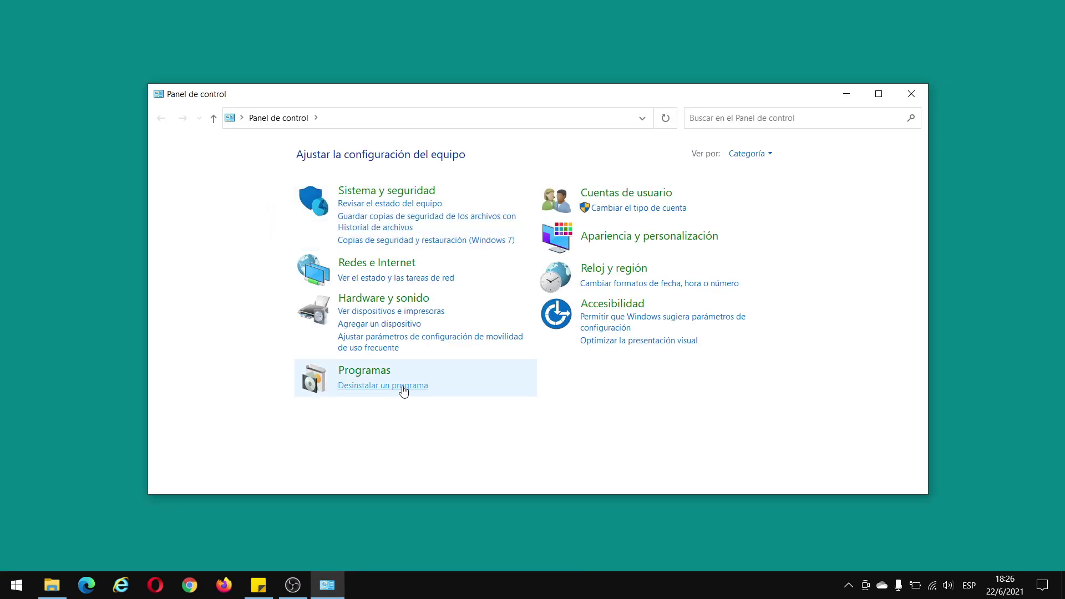
left_click(401, 390)
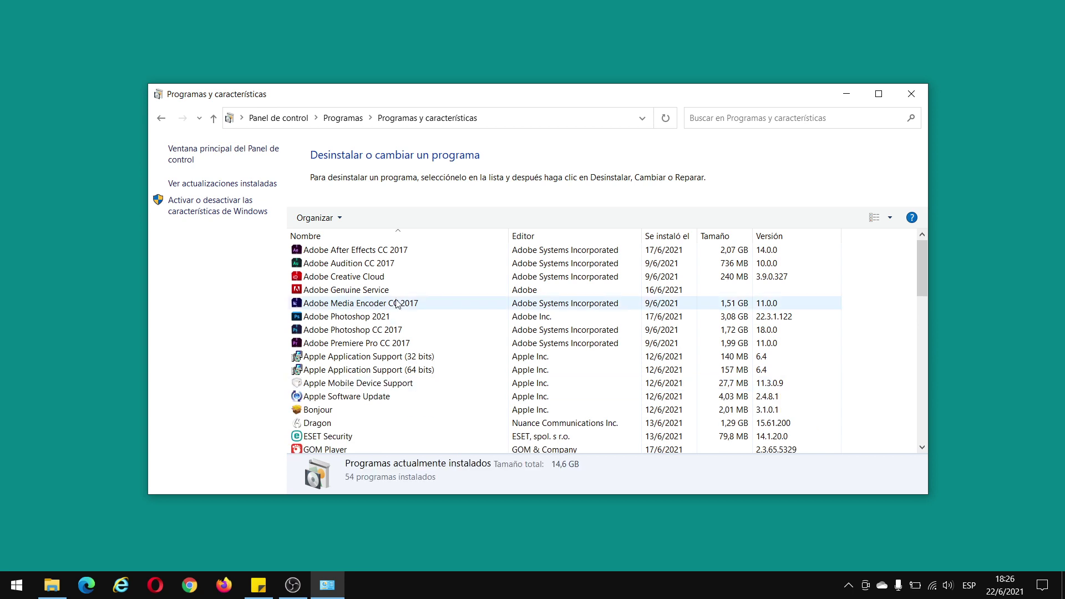
- Try to uninstall Adobe Creative Cloud, approving the system prompts, and close the installed programs window
left_click(378, 278)
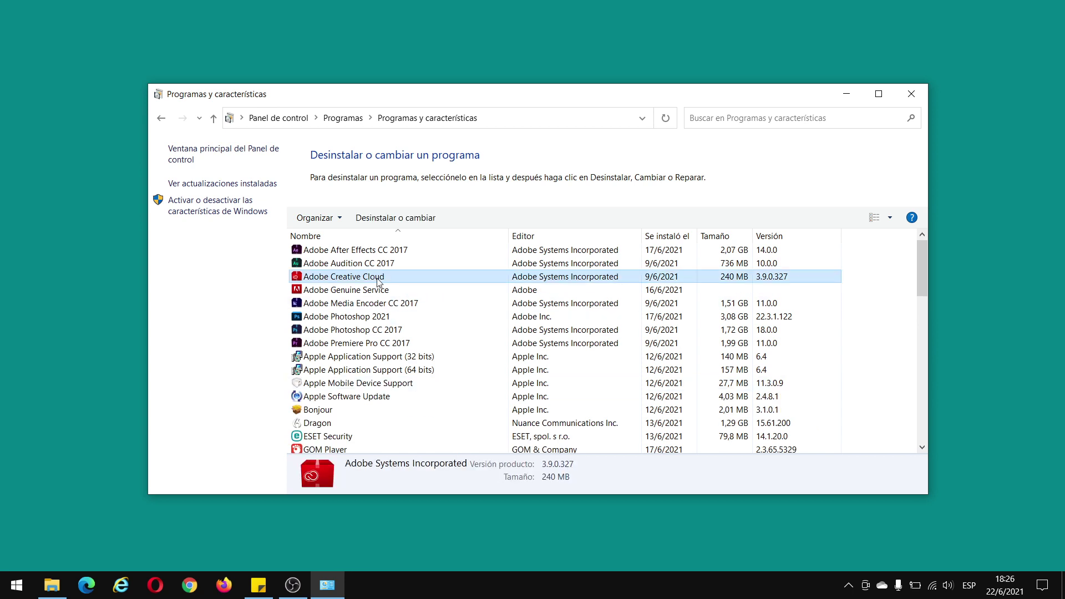
left_click(378, 281)
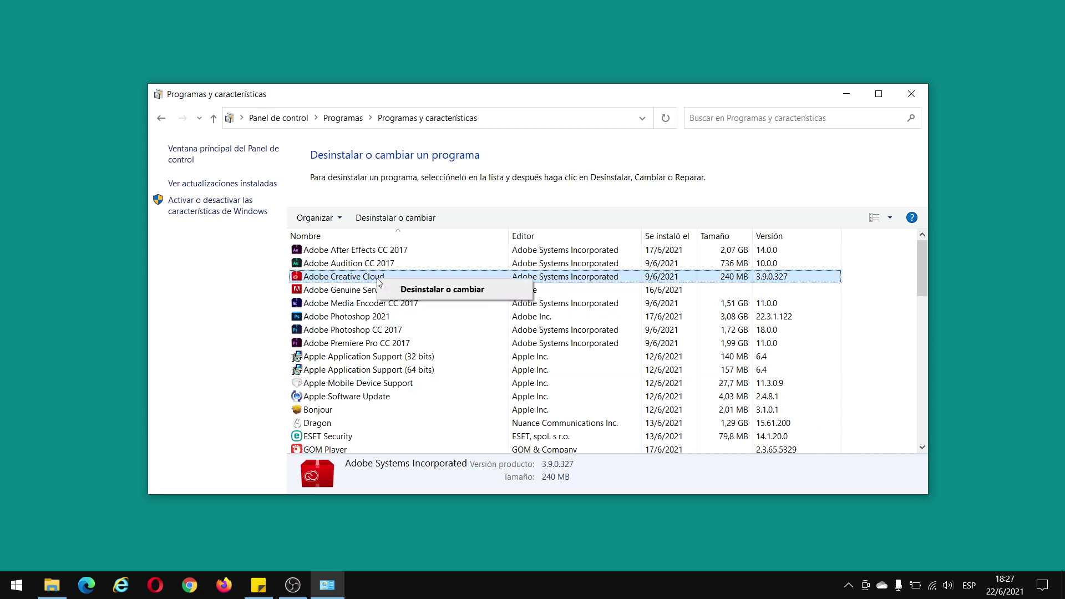
double_click(377, 279)
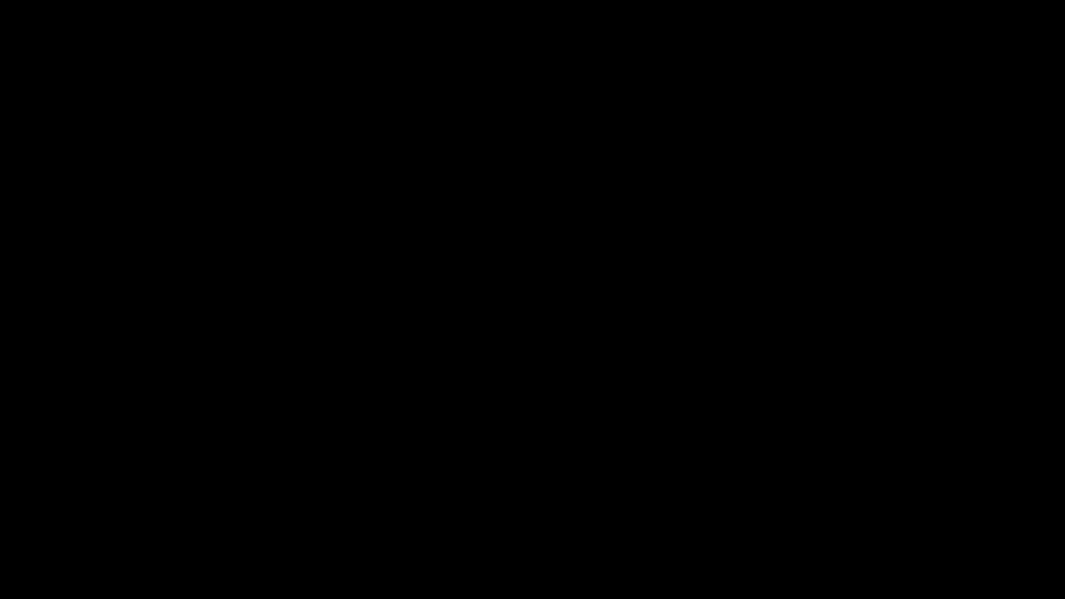
left_click(475, 382)
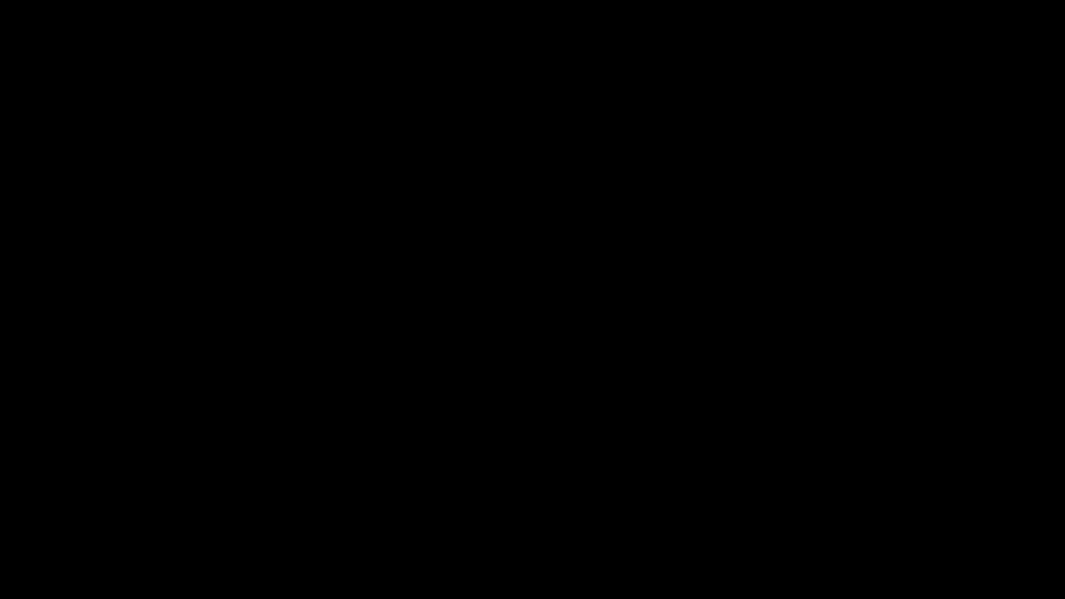
left_click(478, 382)
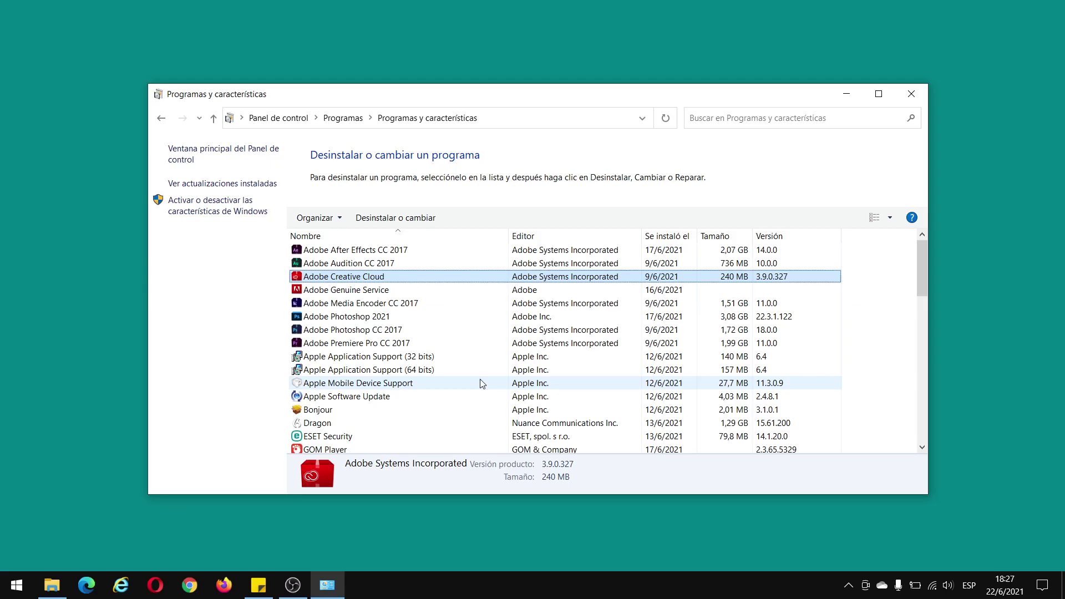
left_click(914, 92)
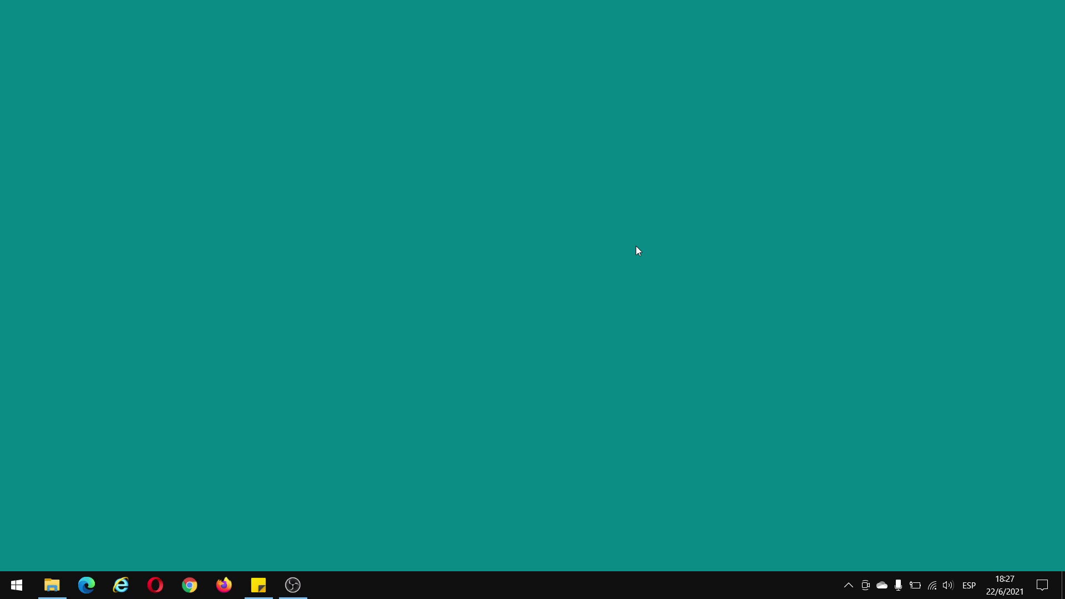
- Switch to the drivers folder in File Explorer and run AdobeCreativeCloudCleanerTool.exe, allowing it to make changes
key("alt+Tab")
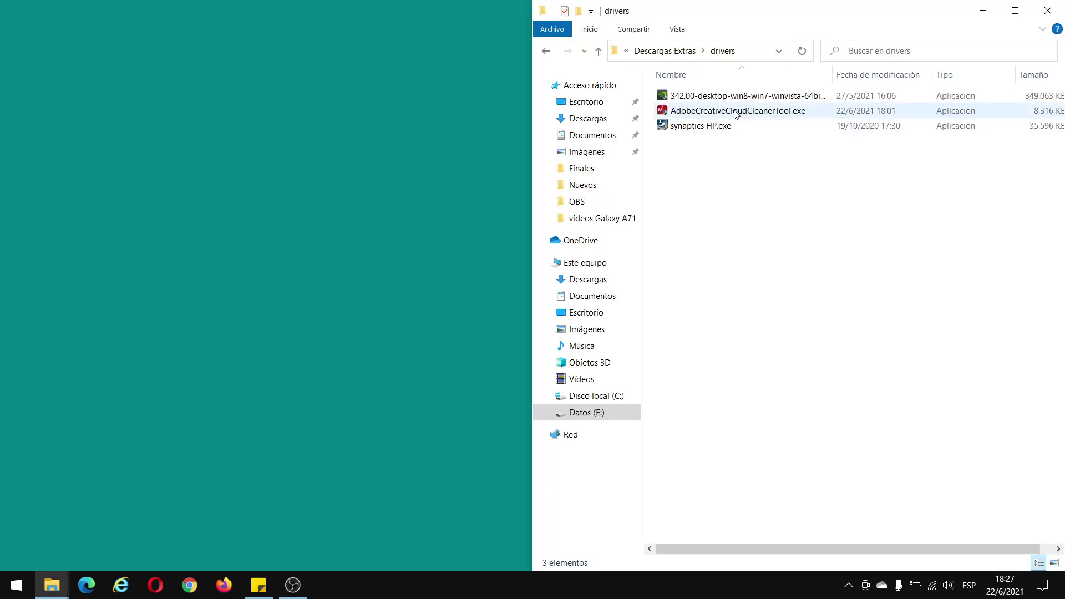
double_click(763, 116)
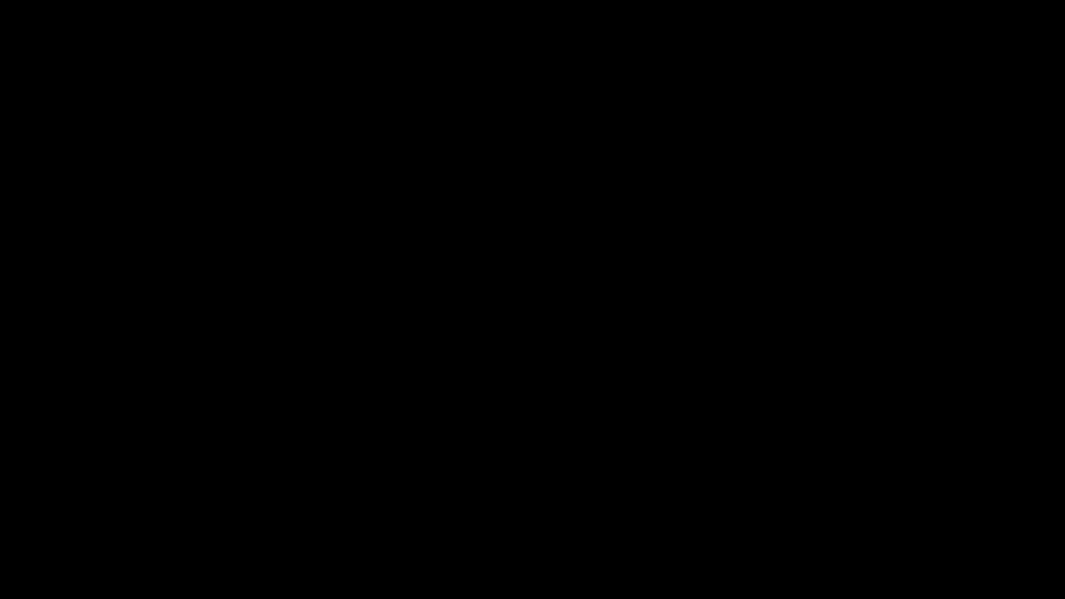
left_click(469, 389)
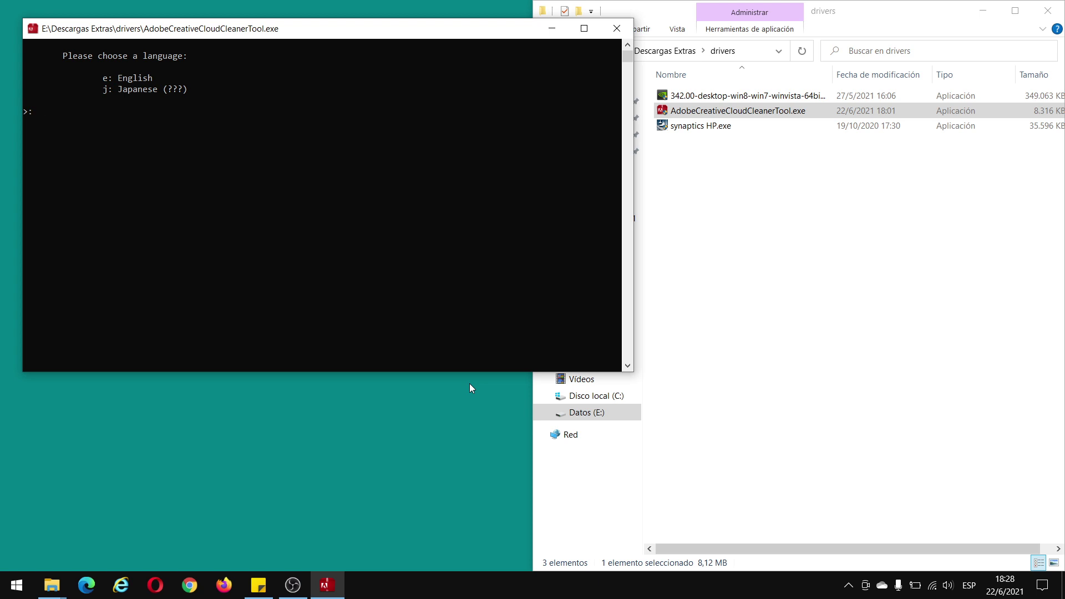
- Choose English (e) as the cleaner tool's language and accept its license terms with y
type("e")
key("Return")
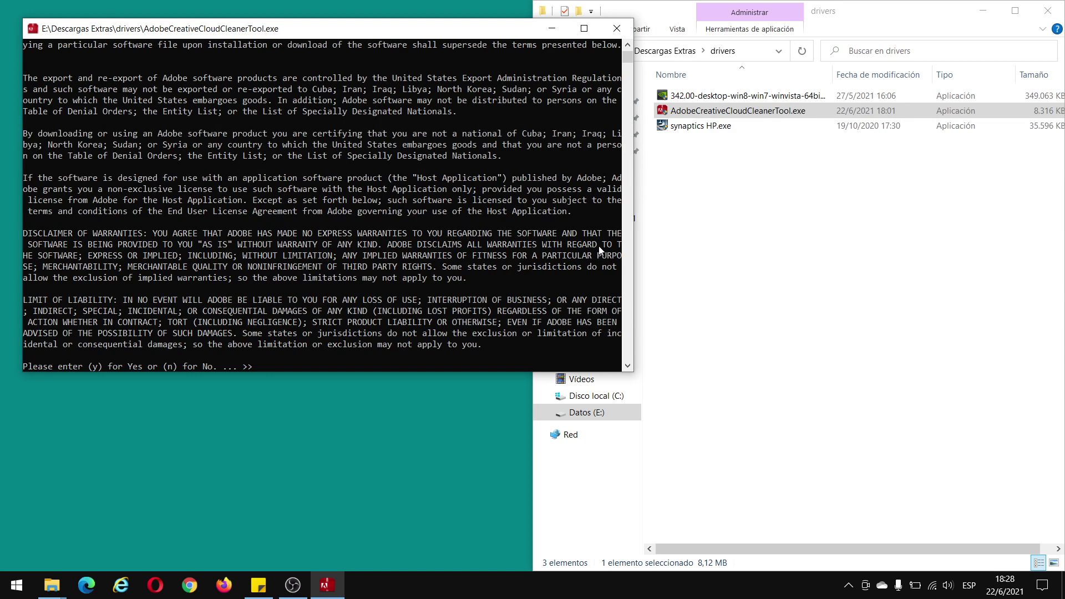
type("y")
key("Return")
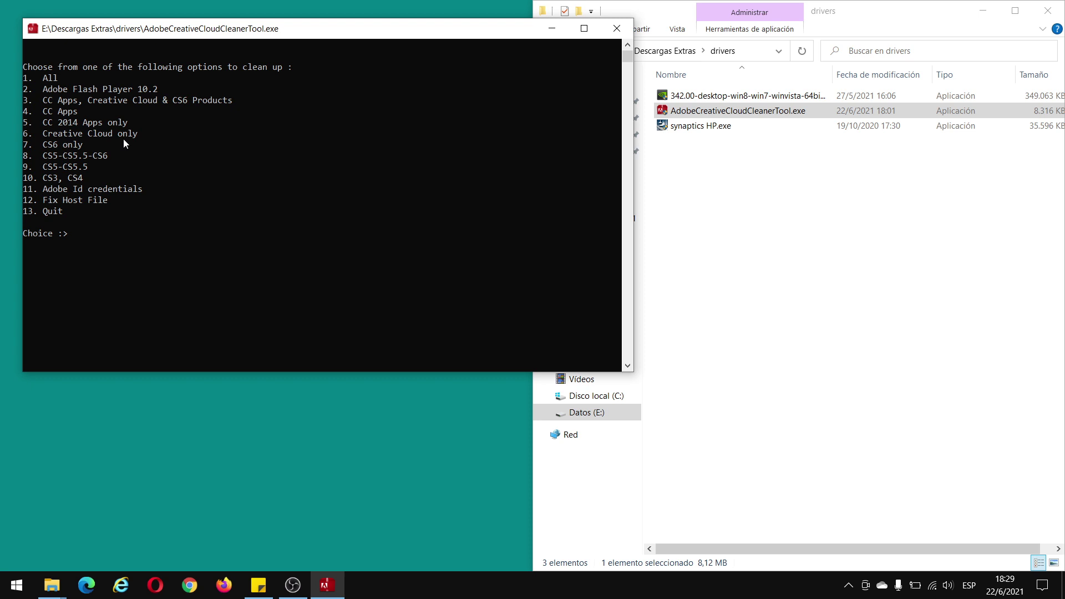
- Remove Creative Cloud with cleanup option 6 (Creative Cloud only), choose 2 (Clean All), confirm with y, and quit the tool
type("6")
key("Return")
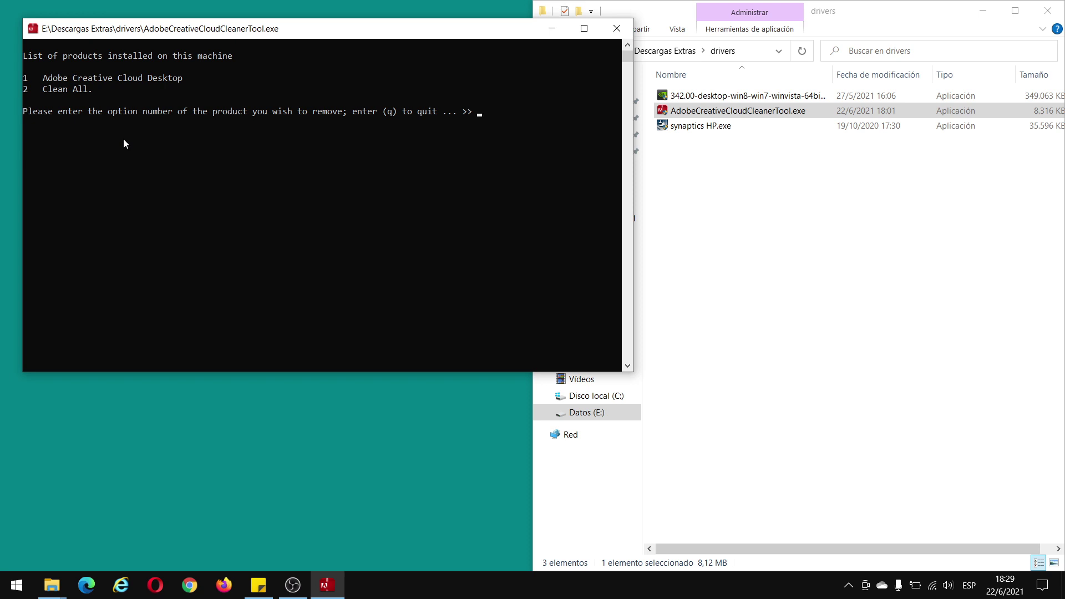
type("2")
key("Return")
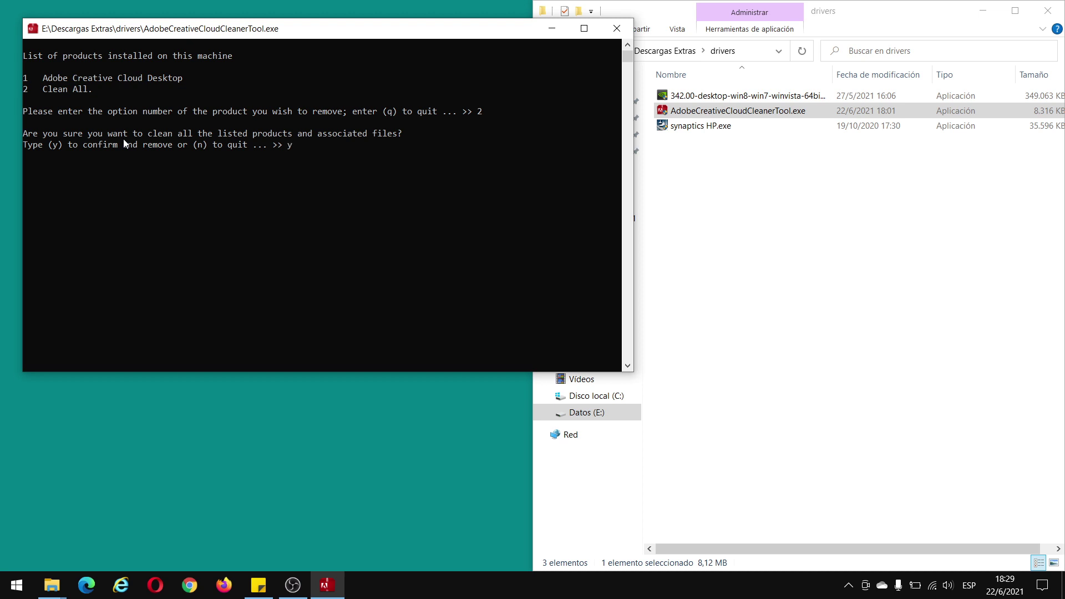
key("Return")
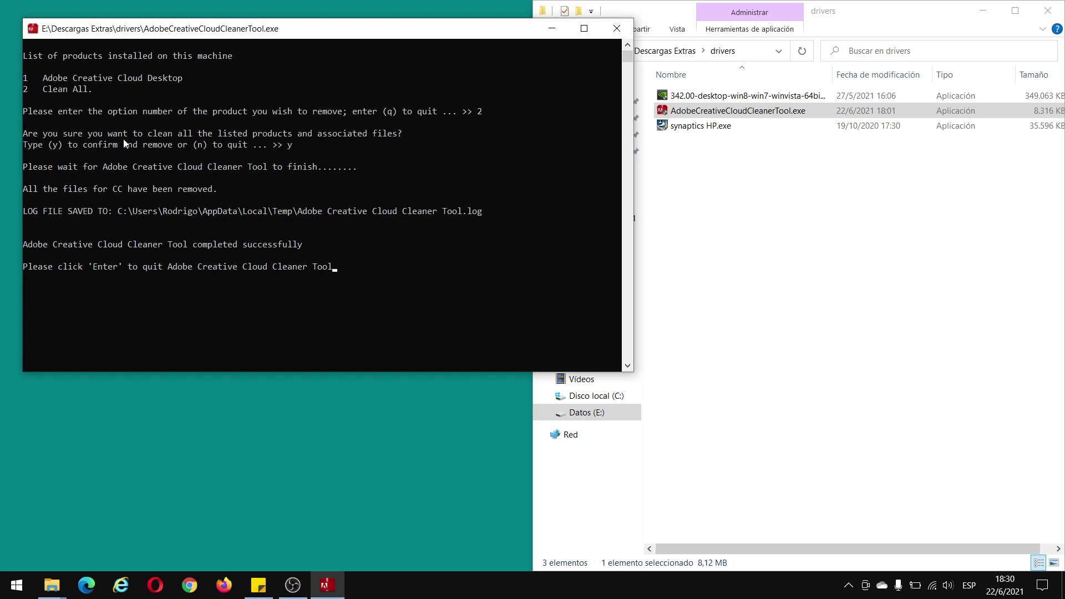
key("Return")
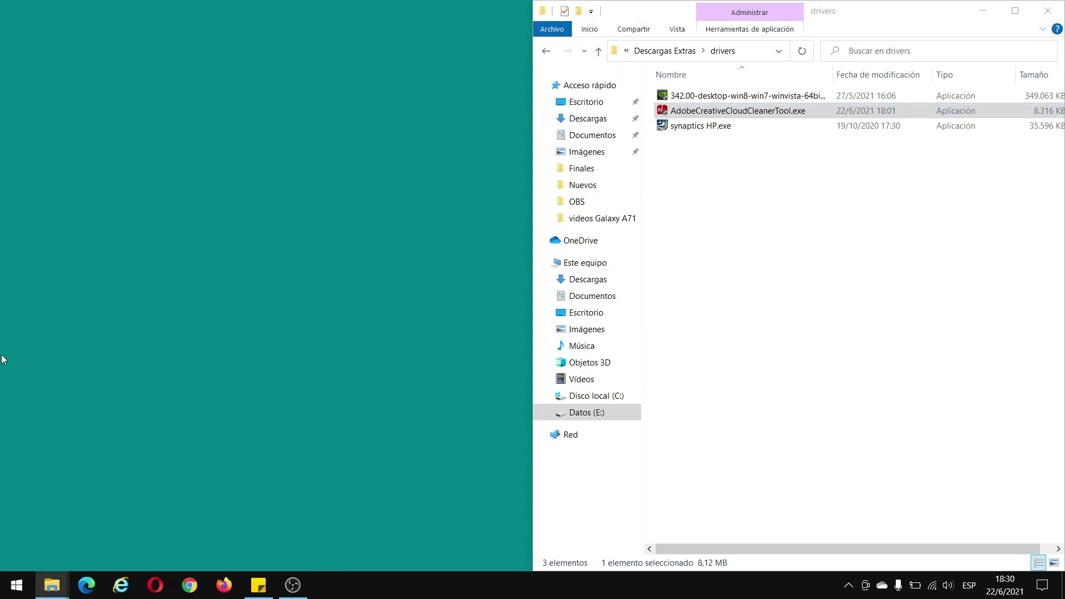
- Reopen the Control Panel's list of installed programs, check the remaining Adobe entries, and close the window
left_click(16, 582)
type("con")
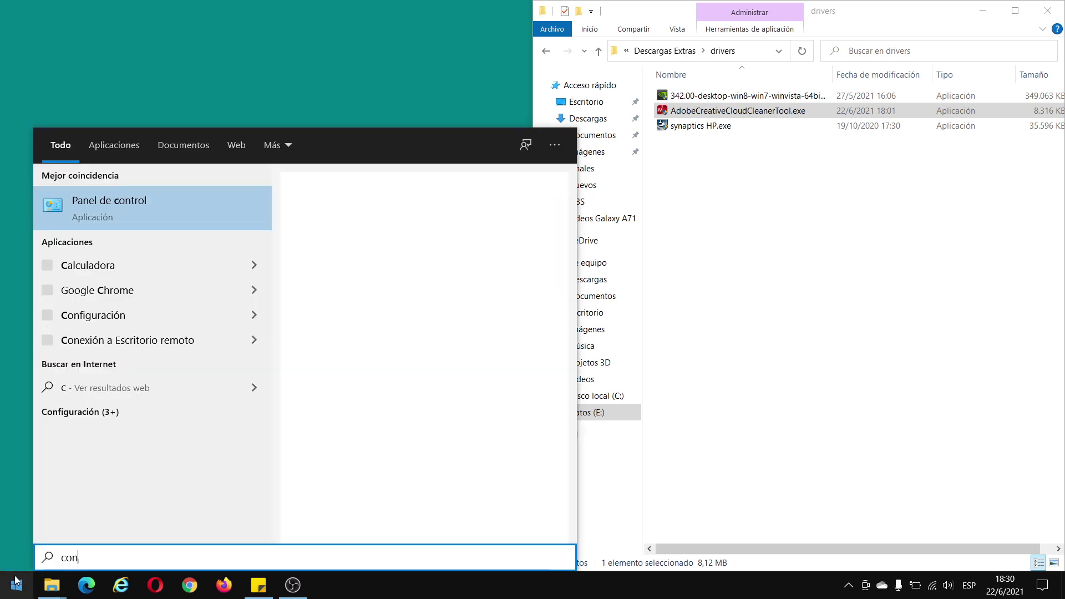
type("trol")
key("Return")
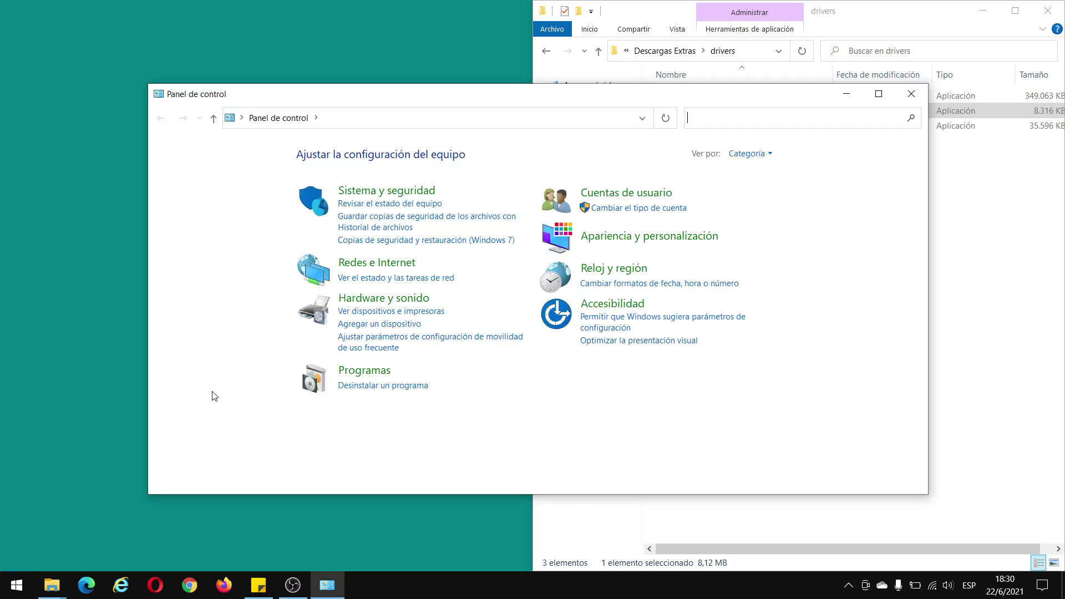
left_click(367, 385)
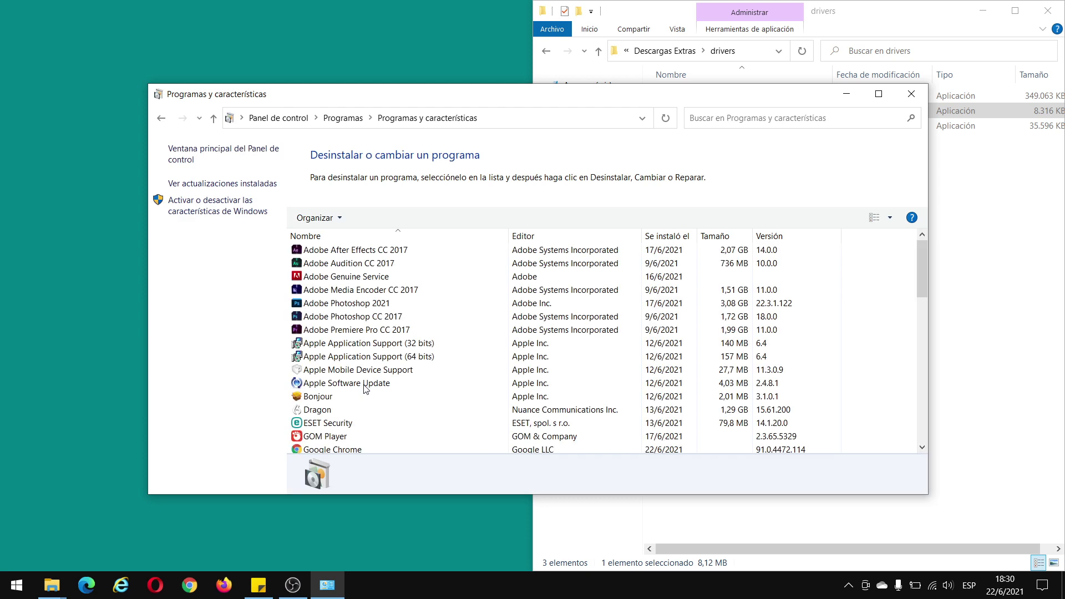
left_click(363, 252)
left_click(359, 265)
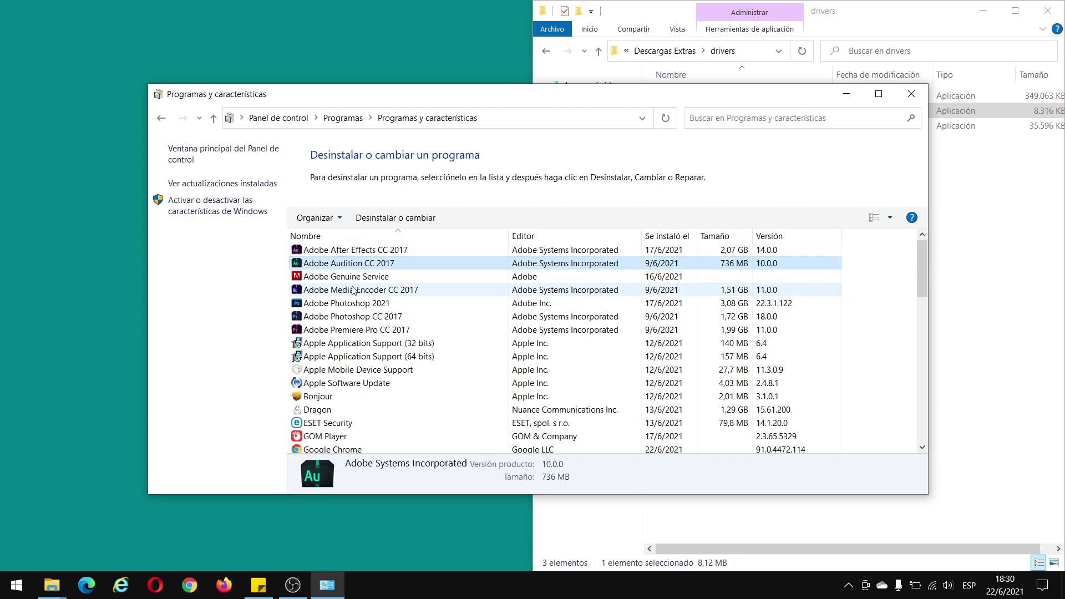
left_click(341, 331)
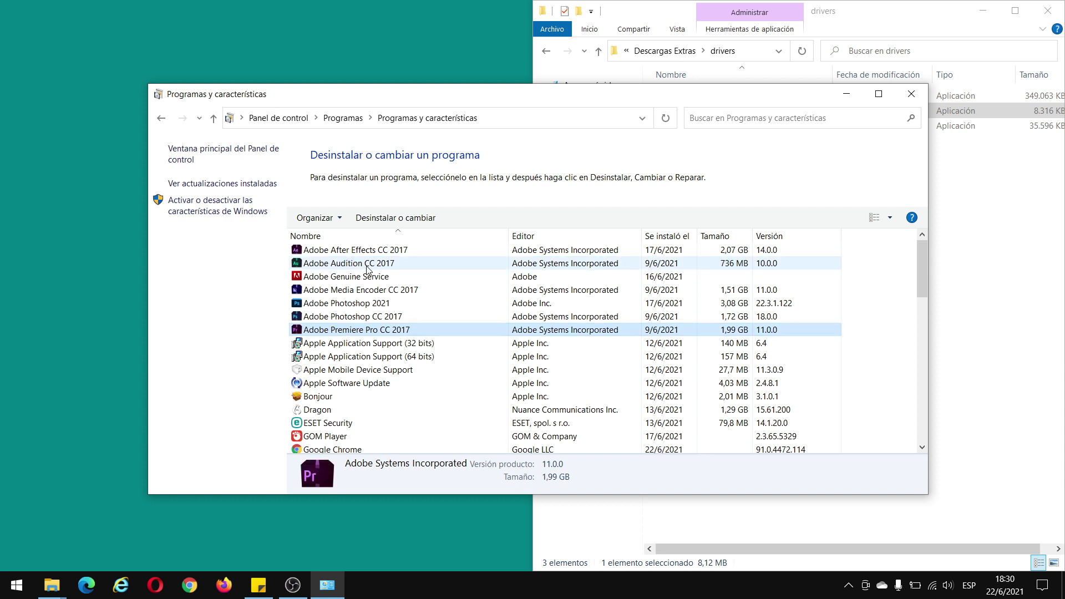
left_click(910, 95)
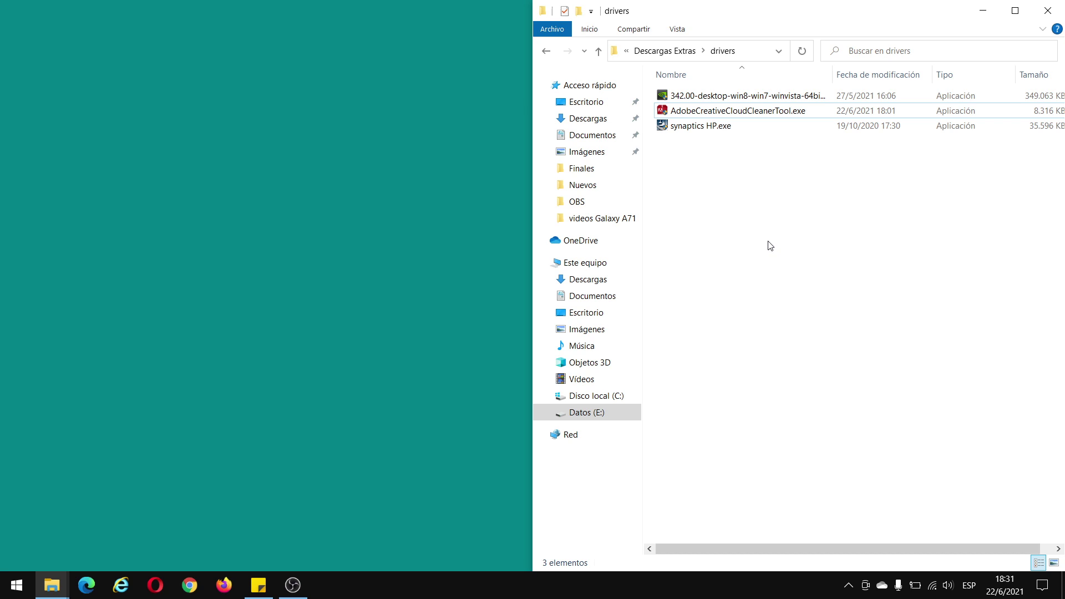
- Show the desktop and try launching Adobe Photoshop CC 2017 from its pinned tile
key("super+d")
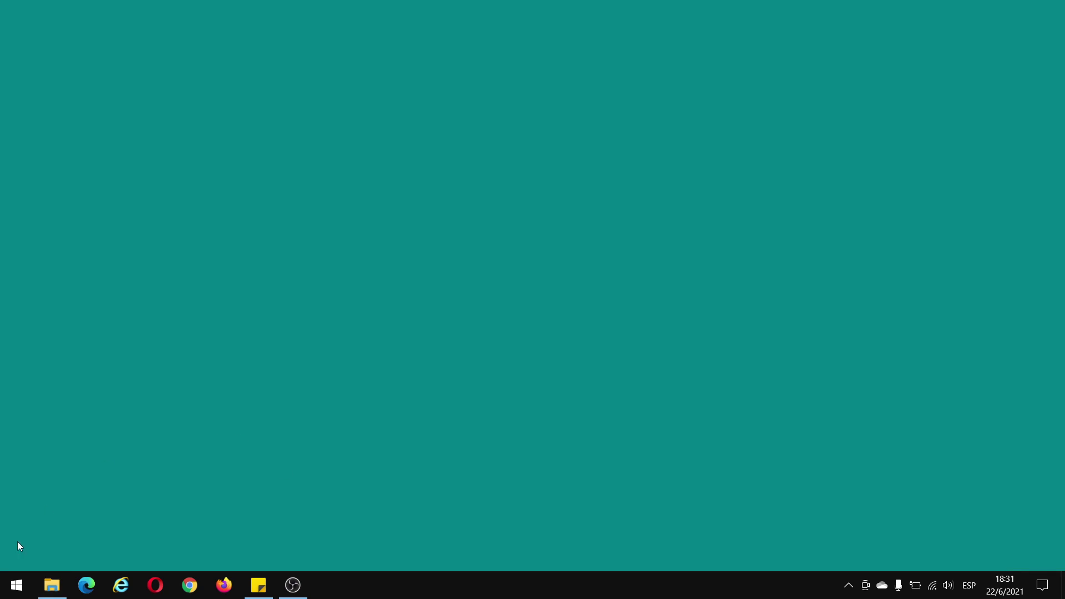
left_click(16, 586)
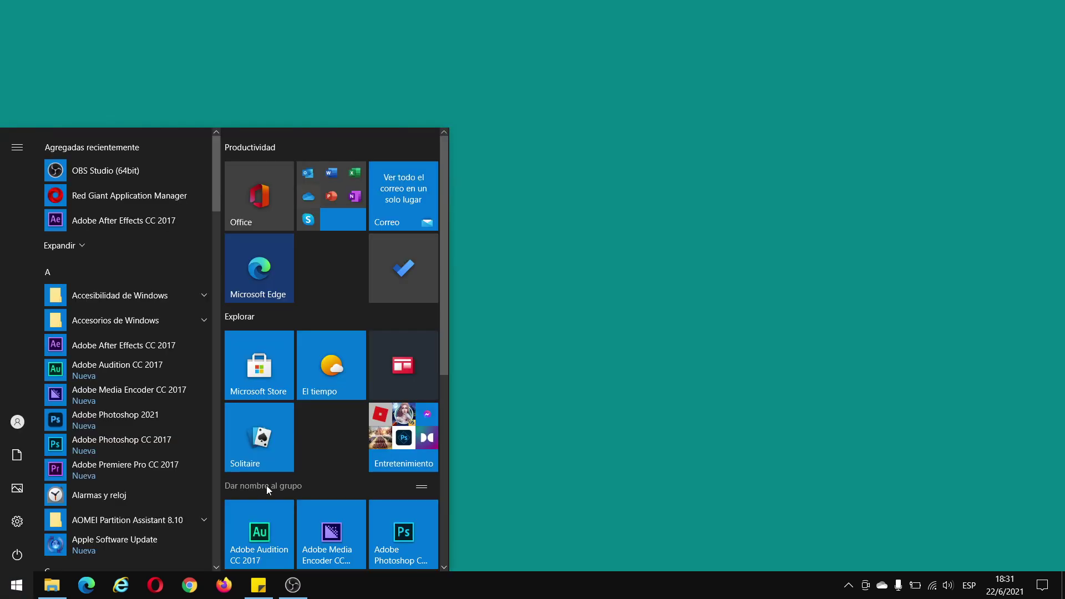
left_click_drag(442, 362, 442, 490)
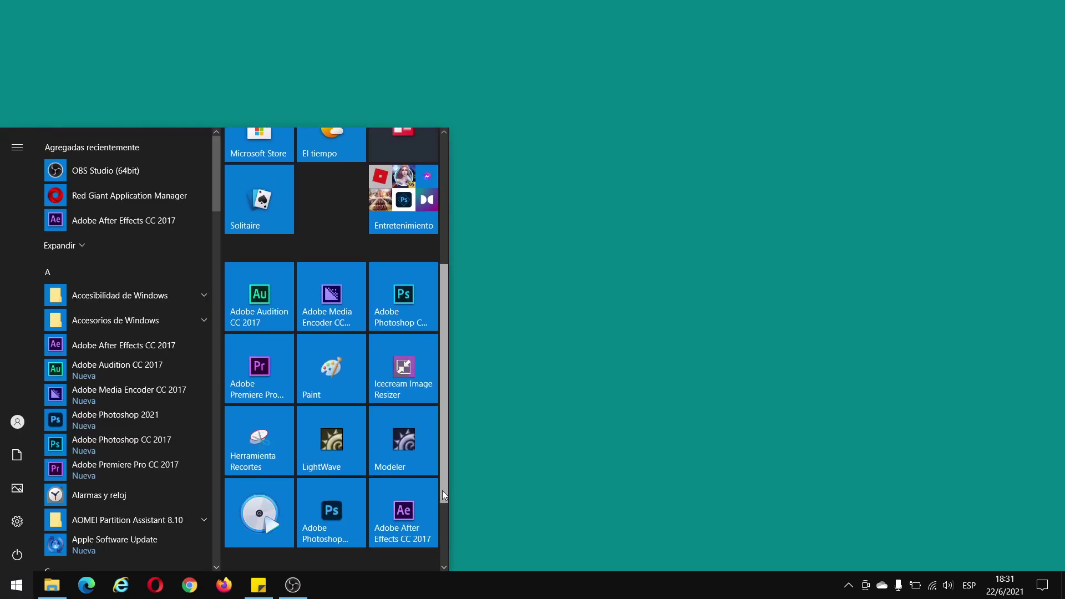
left_click(407, 312)
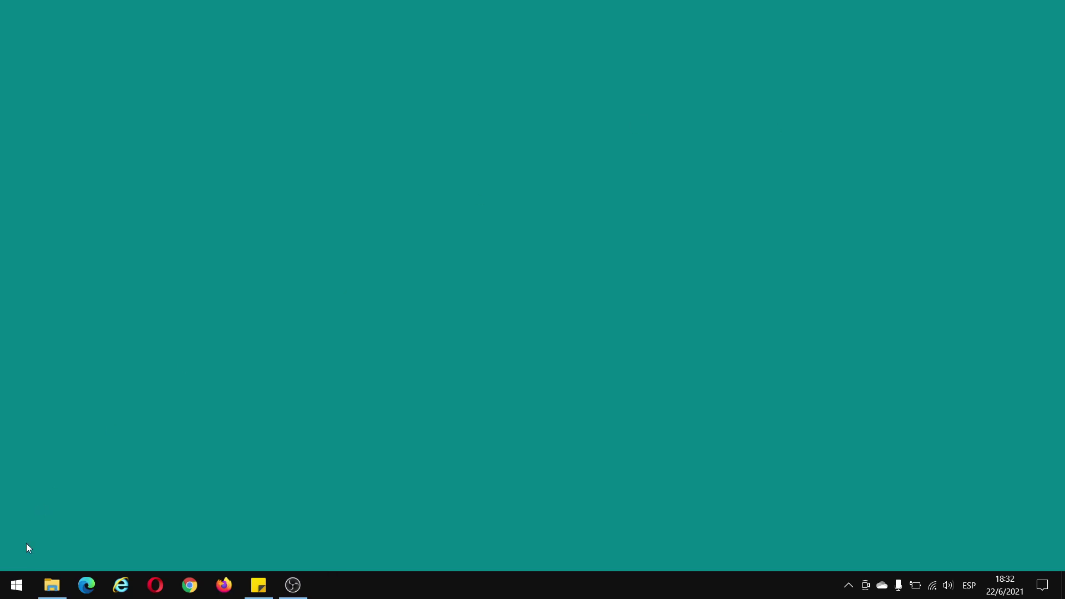
- Launch Adobe Photoshop 2021, look over its help options, and open the Novedades (What's New) overview
left_click(16, 585)
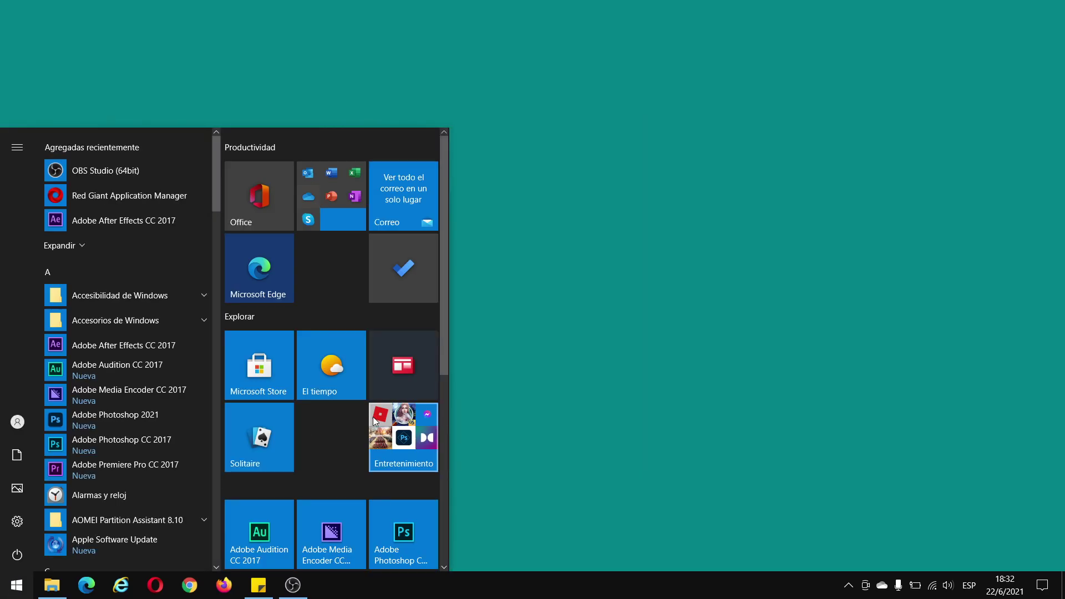
scroll(443, 438, "down", 5)
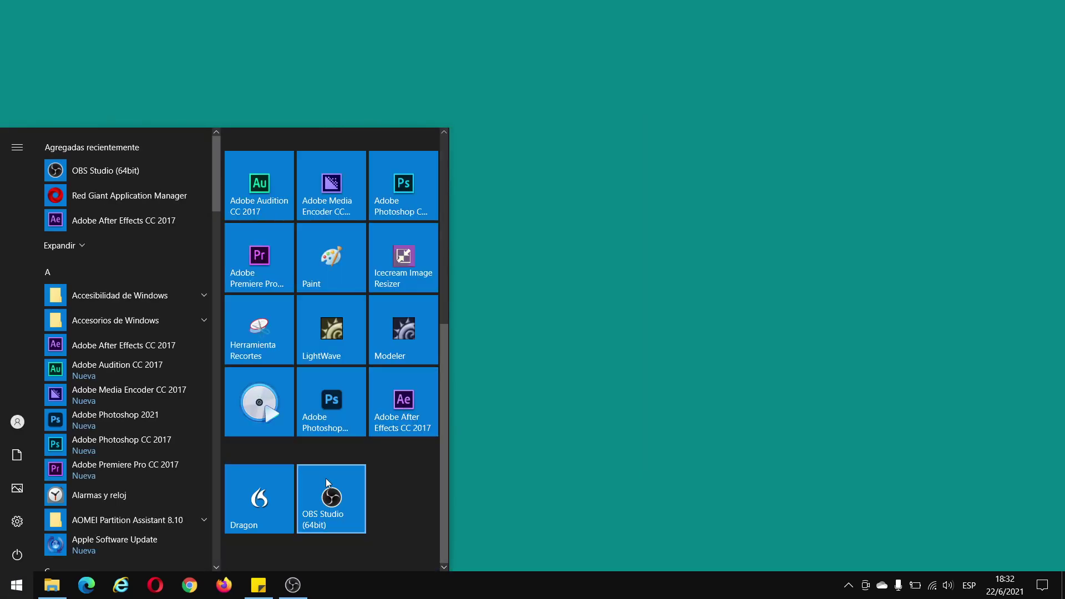
left_click(333, 404)
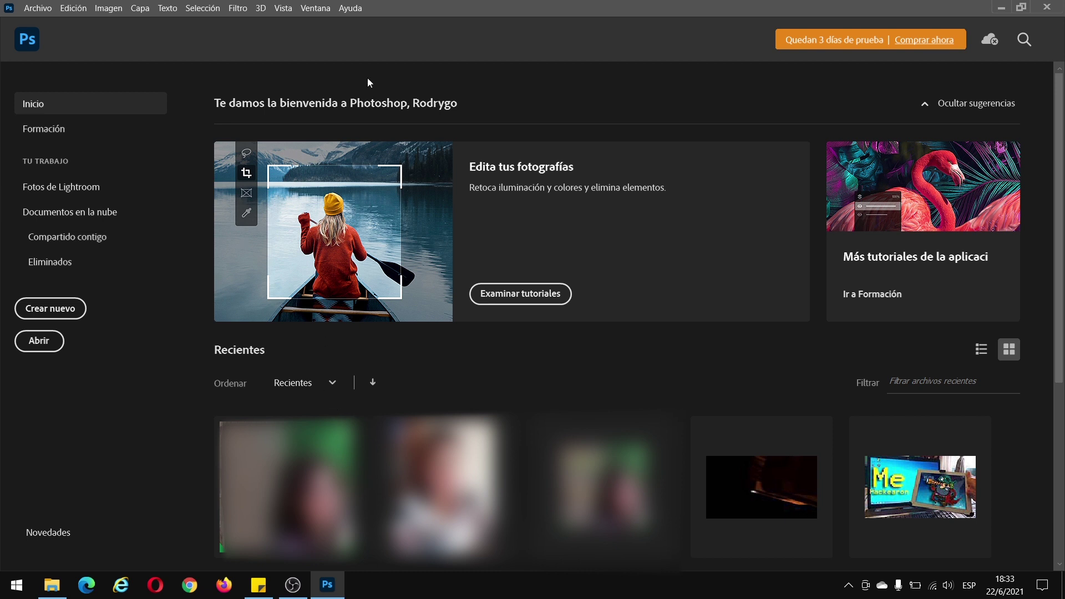
left_click(350, 8)
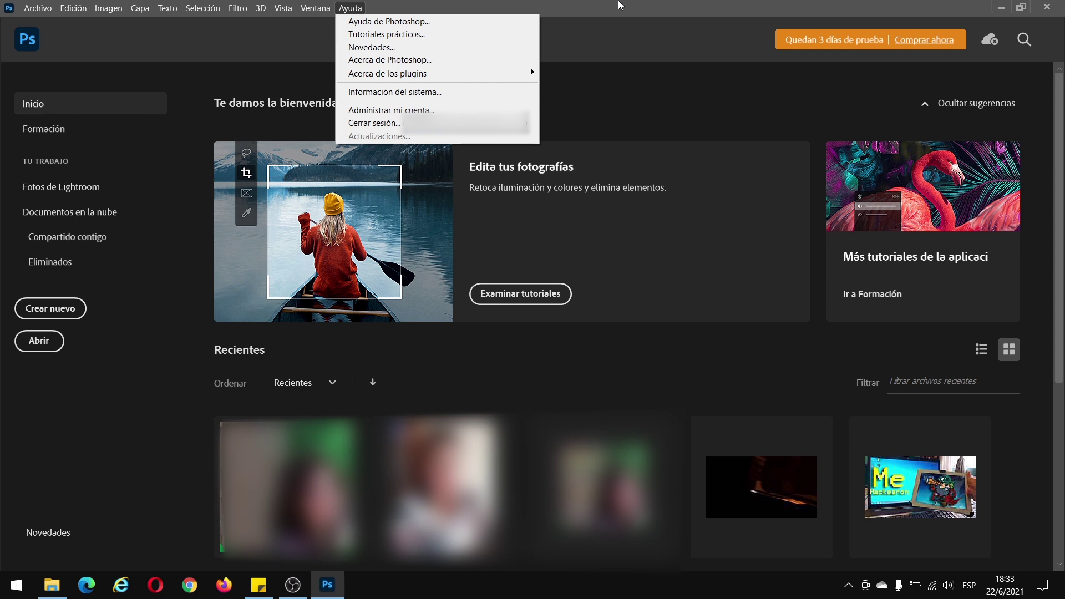
key("n")
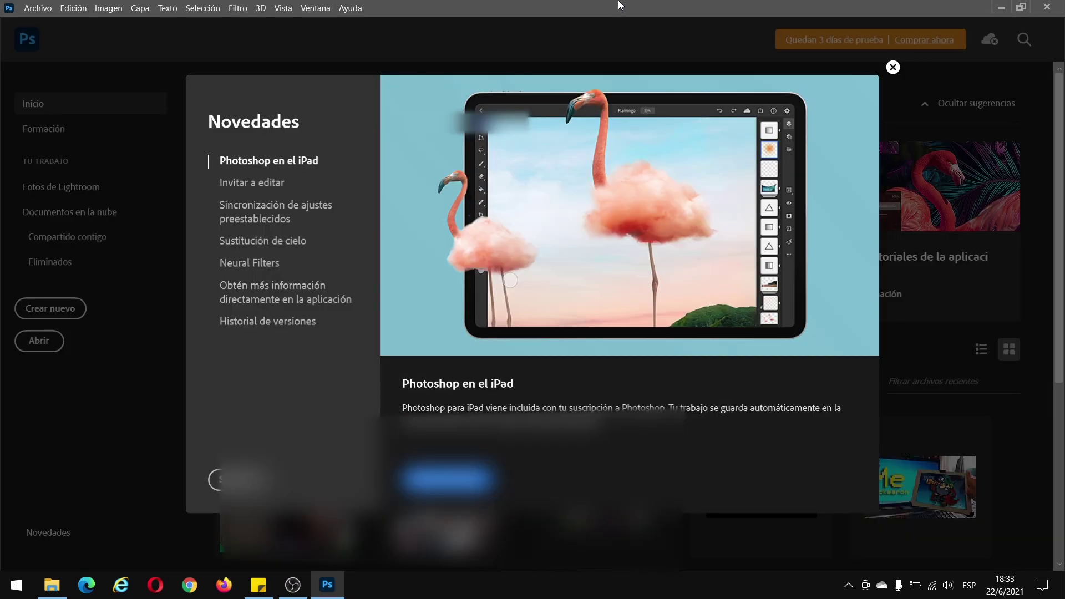